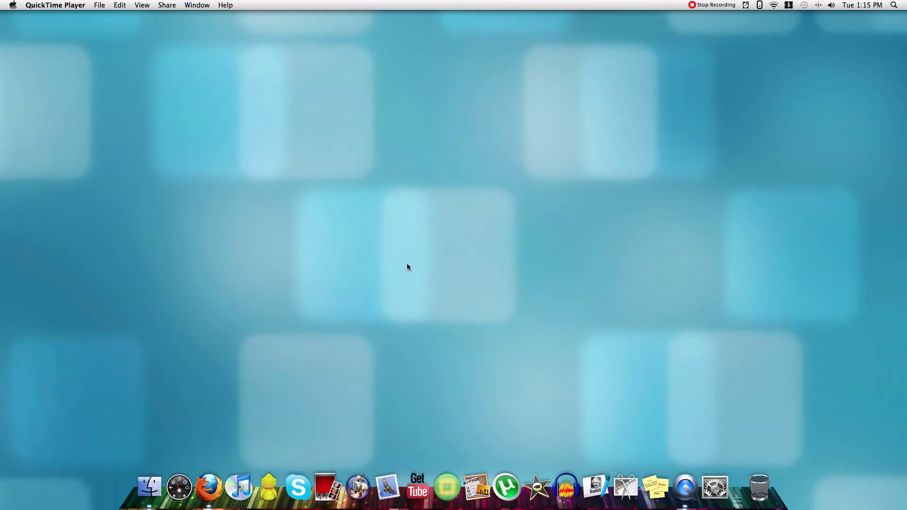
- Open Firefox, search Ask.com for "limewire" and open the official LimeWire website from the results
{"action": "left_click", "coordinate": [209, 486]}
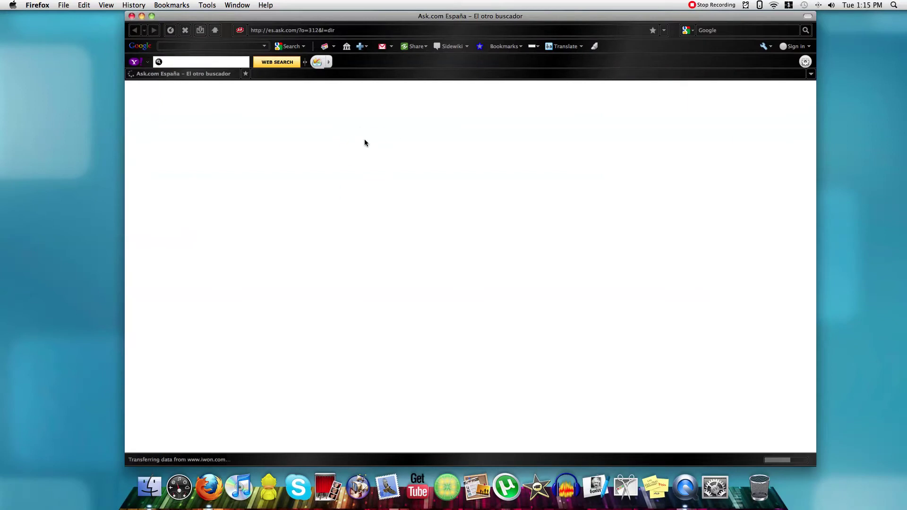
{"action": "type", "text": "li"}
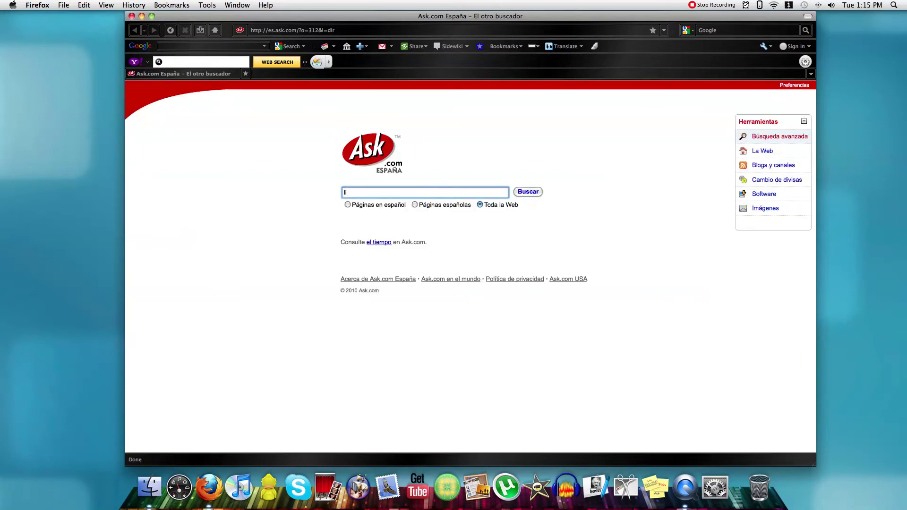
{"action": "type", "text": "mewirw"}
{"action": "key", "text": "BackSpace"}
{"action": "type", "text": "e"}
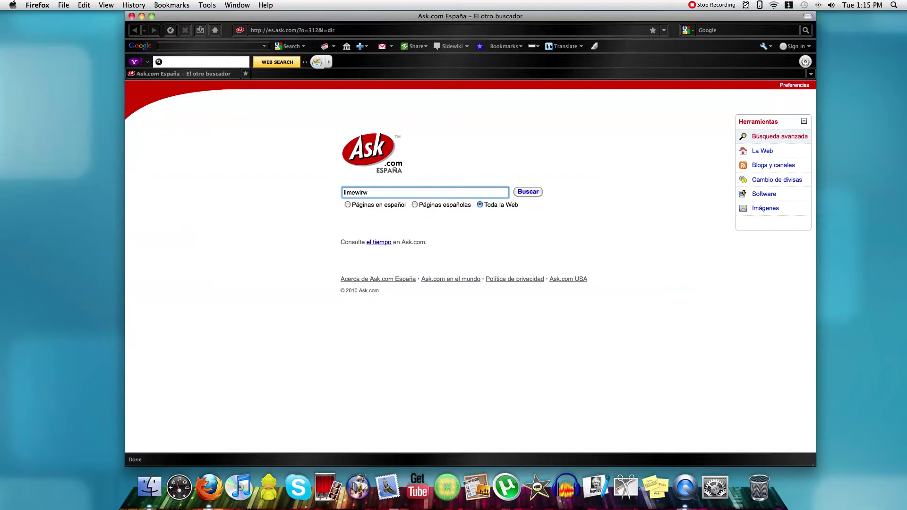
{"action": "key", "text": "Return"}
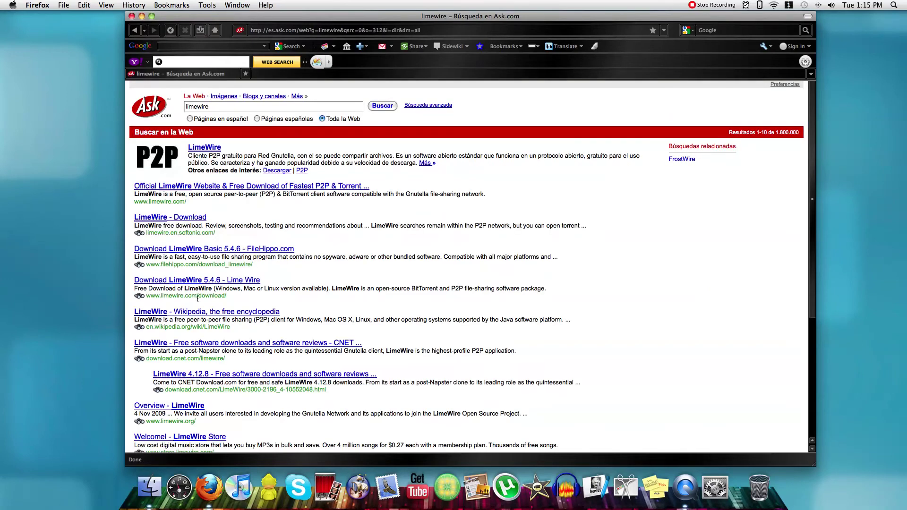
{"action": "left_click", "coordinate": [347, 186]}
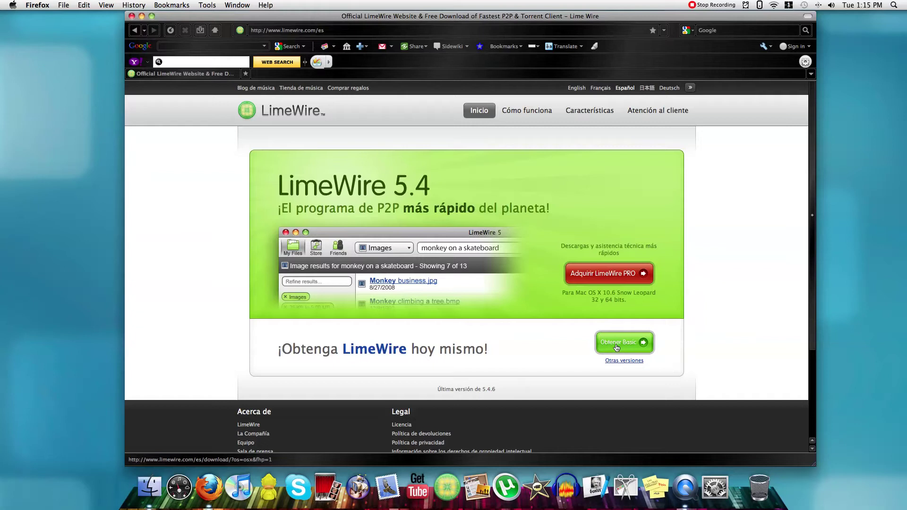
- Try the free LimeWire Basic download, cancelling LimeWireOSX.dmg and clearing it from the downloads list, and minimise the browser
{"action": "left_click", "coordinate": [617, 347]}
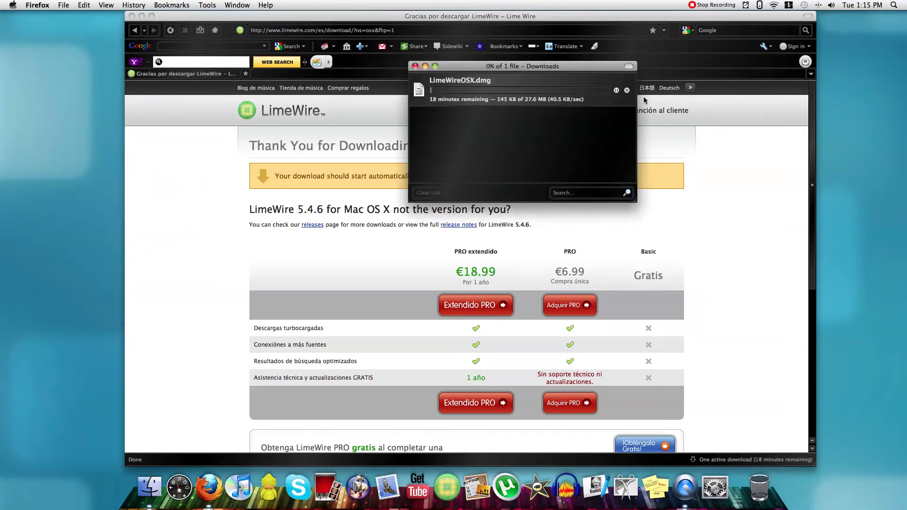
{"action": "left_click", "coordinate": [627, 91]}
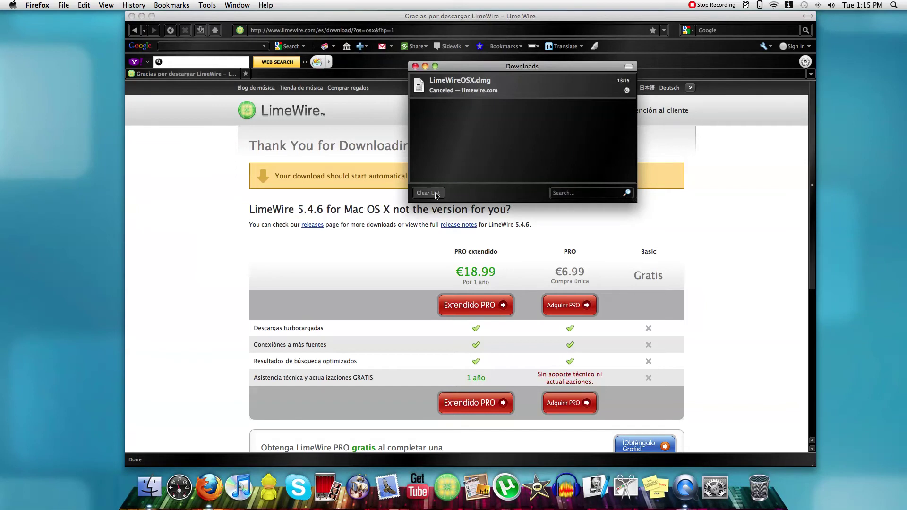
{"action": "left_click", "coordinate": [436, 194]}
{"action": "left_click", "coordinate": [416, 67]}
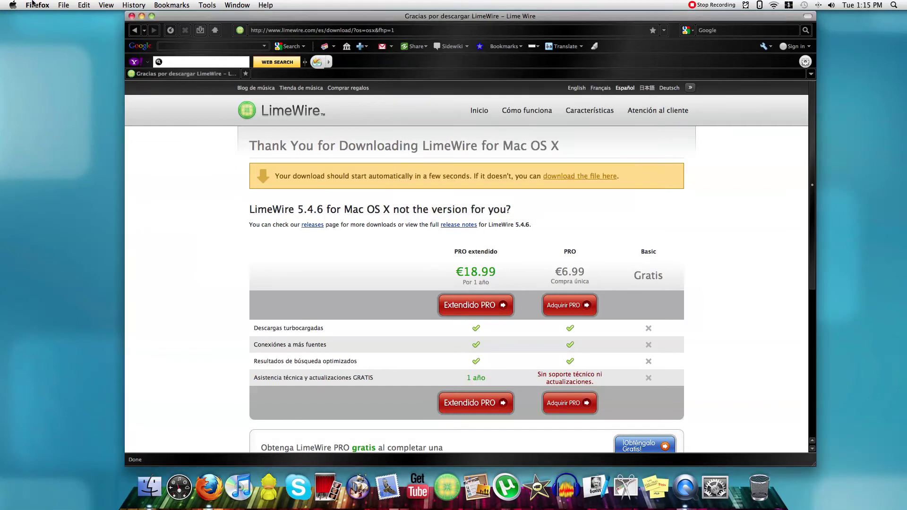
{"action": "left_click", "coordinate": [141, 16]}
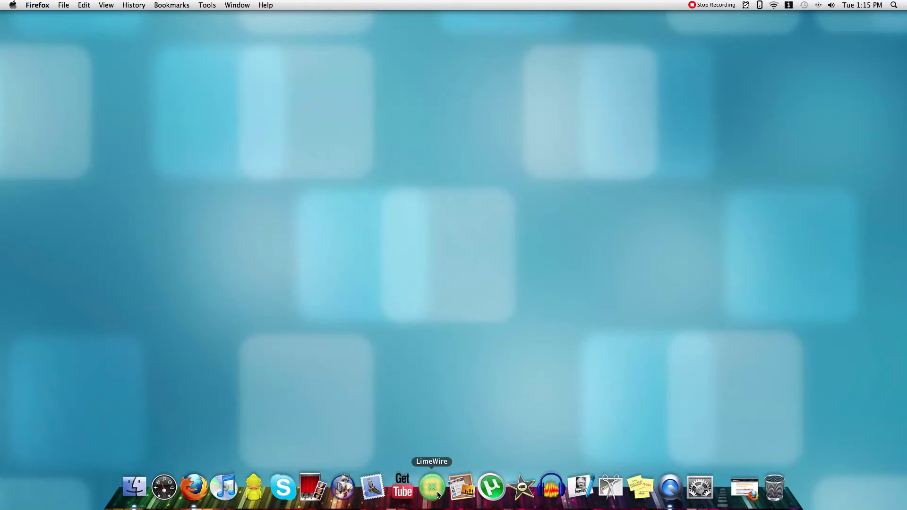
- Locate the installed LimeWire application in Finder's Applications folder and close the Finder window
{"action": "left_click", "coordinate": [135, 486]}
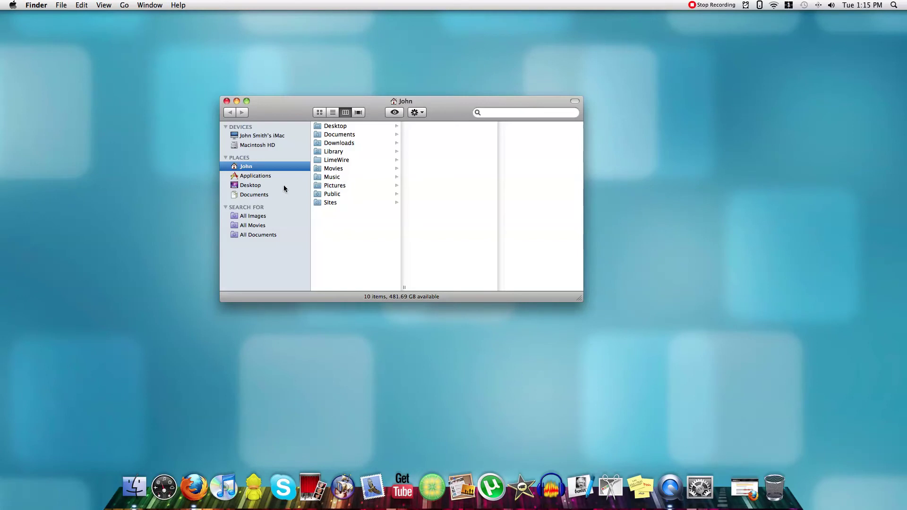
{"action": "left_click", "coordinate": [274, 176]}
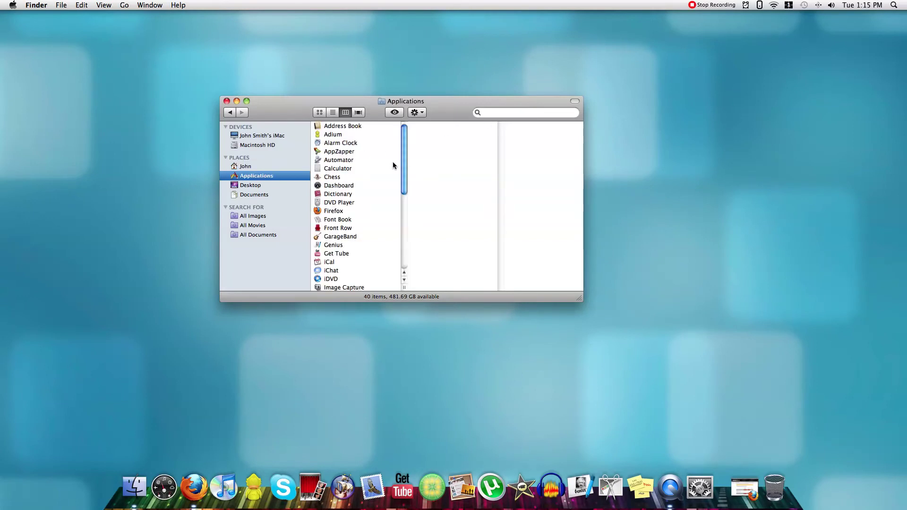
{"action": "scroll", "coordinate": [399, 179], "scroll_direction": "down", "scroll_amount": 5}
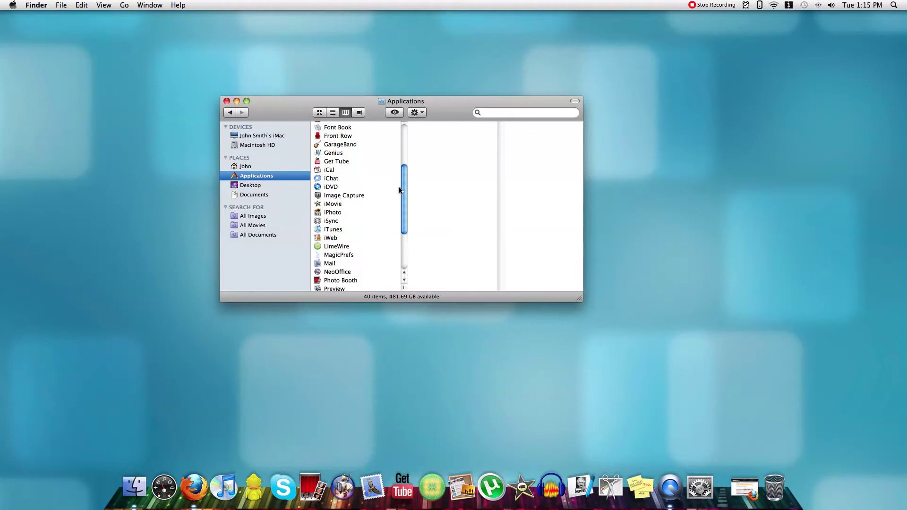
{"action": "left_click", "coordinate": [333, 240]}
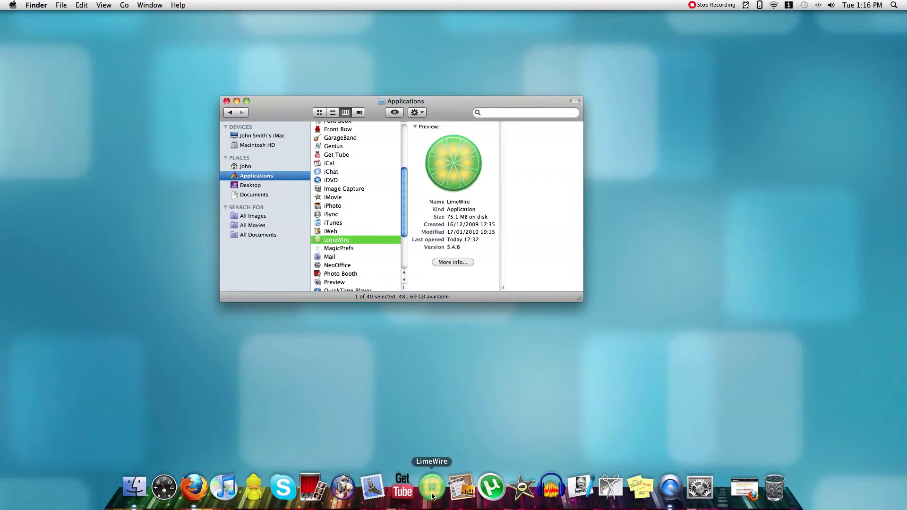
{"action": "left_click", "coordinate": [227, 101]}
- Launch LimeWire, postpone the upgrade to PRO and minimise its window
{"action": "left_click", "coordinate": [434, 472]}
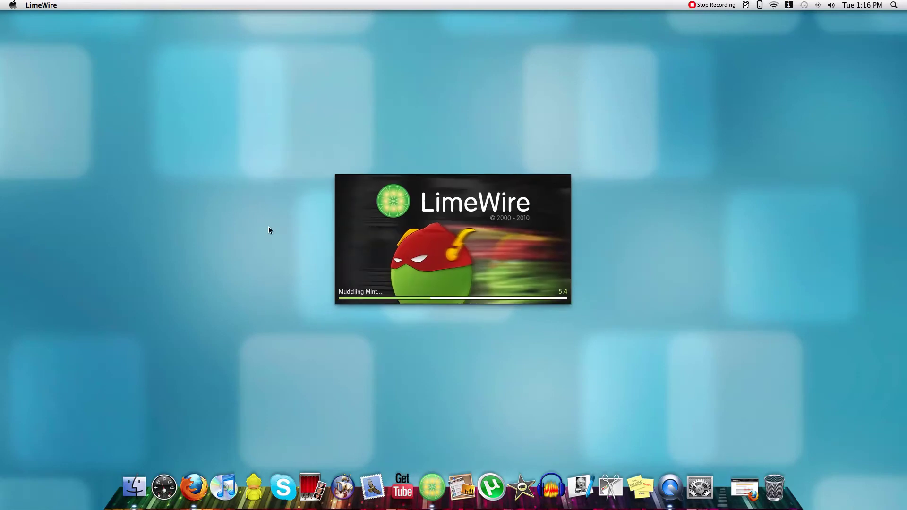
{"action": "left_click", "coordinate": [521, 180]}
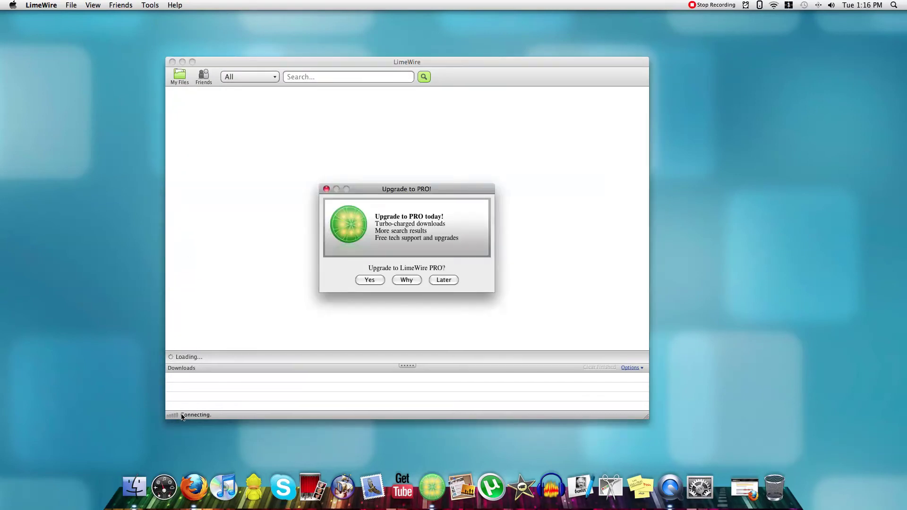
{"action": "left_click", "coordinate": [447, 282]}
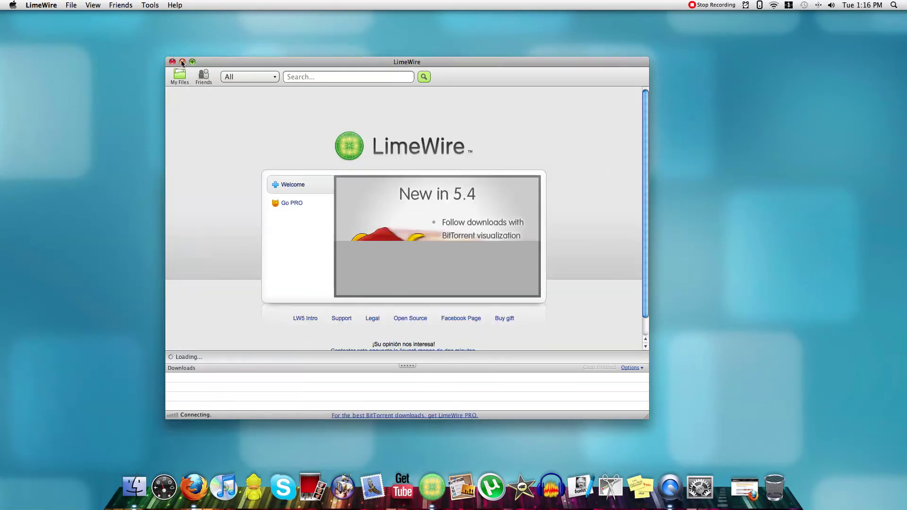
{"action": "left_click", "coordinate": [182, 62]}
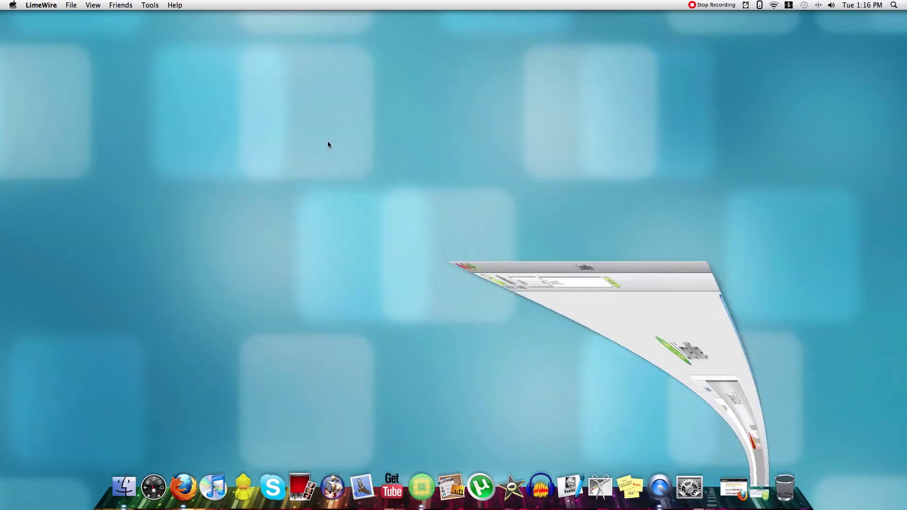
- Switch back to Firefox, return to the Ask.com home page and search for "bigtop40"
{"action": "left_click", "coordinate": [738, 494]}
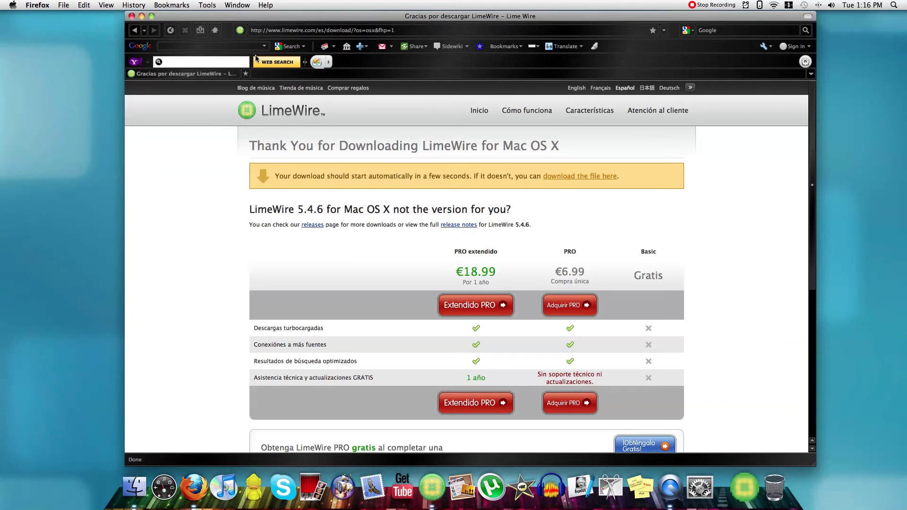
{"action": "left_click", "coordinate": [215, 30]}
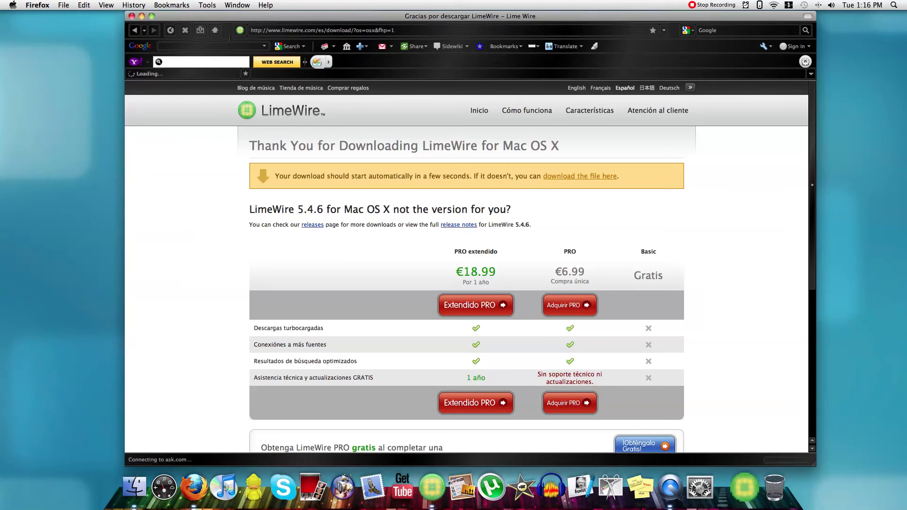
{"action": "type", "text": "b"}
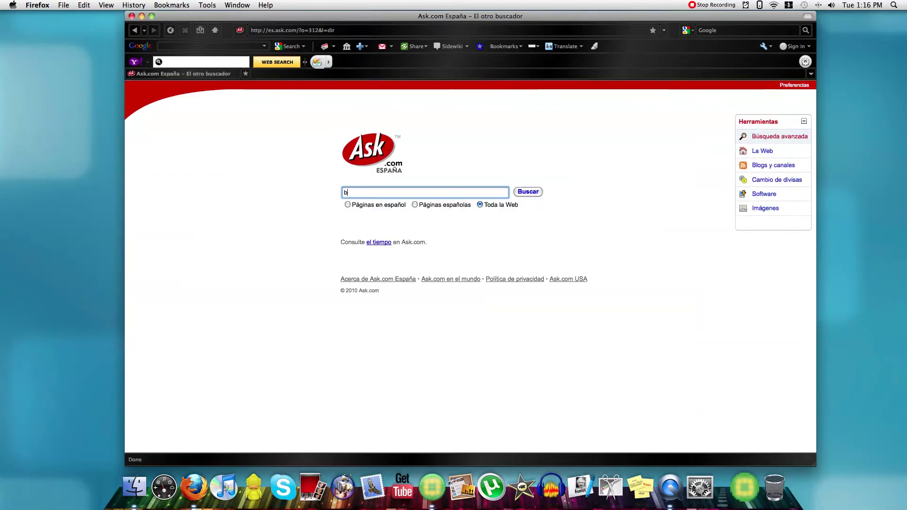
{"action": "type", "text": "igtop50"}
{"action": "key", "text": "BackSpace"}
{"action": "key", "text": "BackSpace"}
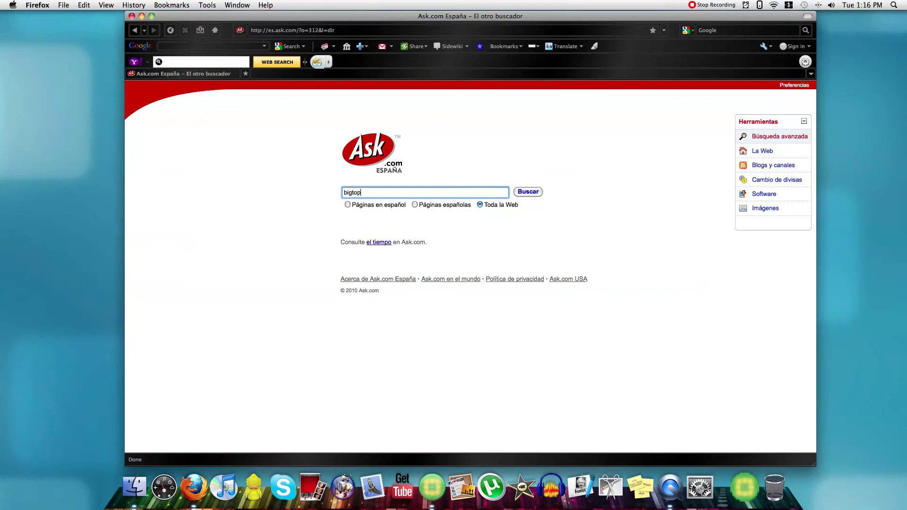
{"action": "type", "text": "40"}
{"action": "key", "text": "Return"}
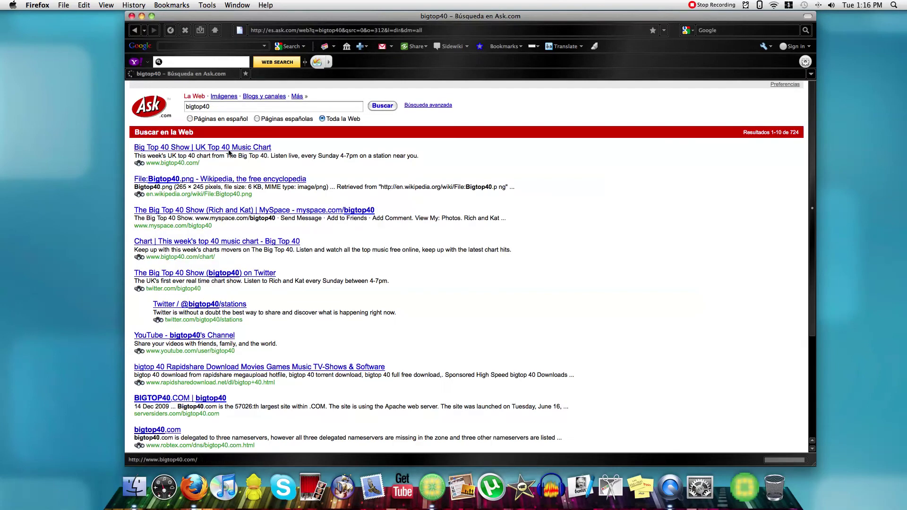
- Open the Big Top 40 Show website from the results and browse its Top 40 chart
{"action": "left_click", "coordinate": [184, 147]}
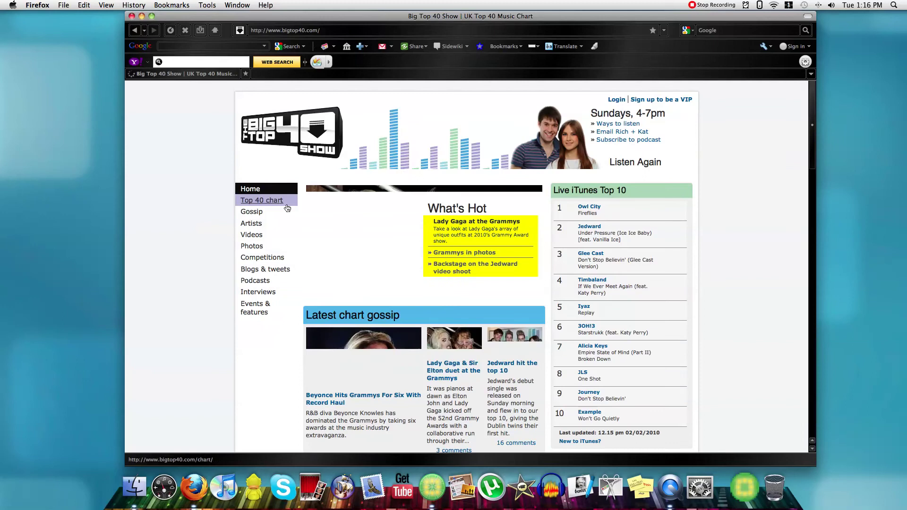
{"action": "left_click", "coordinate": [236, 199]}
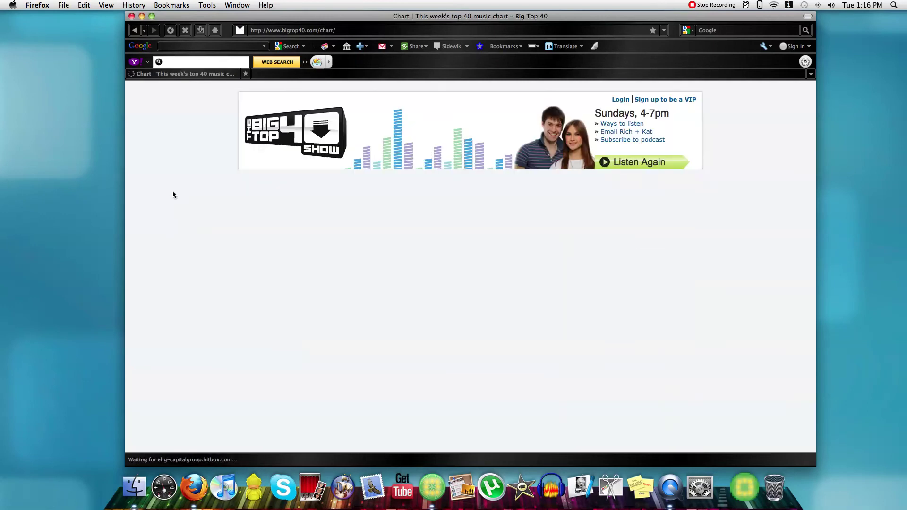
{"action": "scroll", "coordinate": [173, 195], "scroll_direction": "down", "scroll_amount": 4}
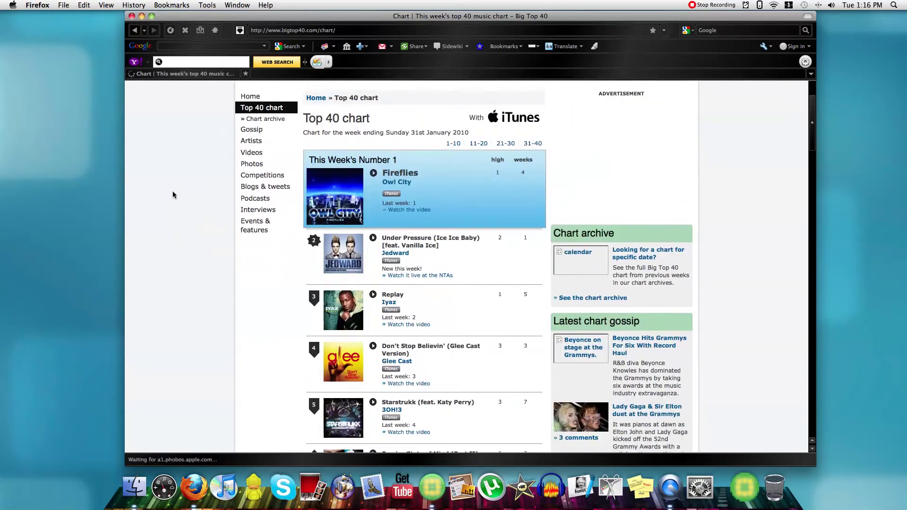
{"action": "scroll", "coordinate": [173, 195], "scroll_direction": "down", "scroll_amount": 5}
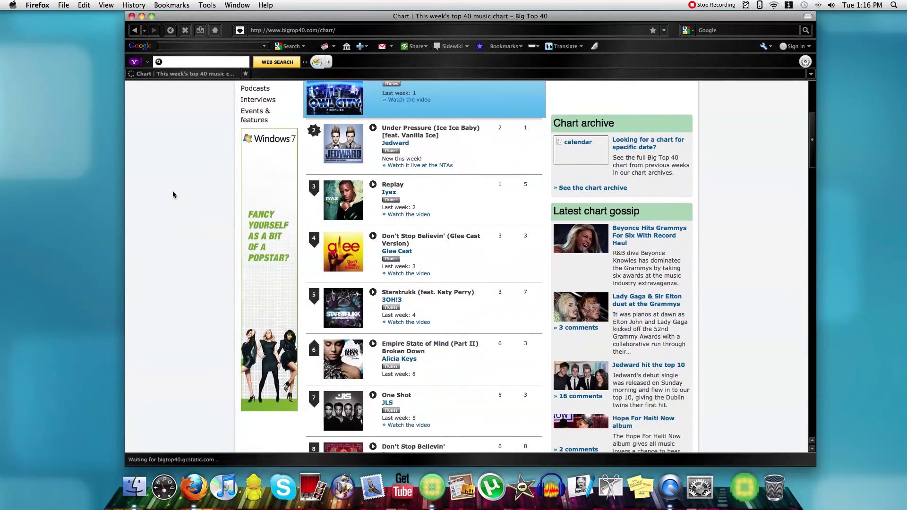
{"action": "scroll", "coordinate": [172, 192], "scroll_direction": "down", "scroll_amount": 6}
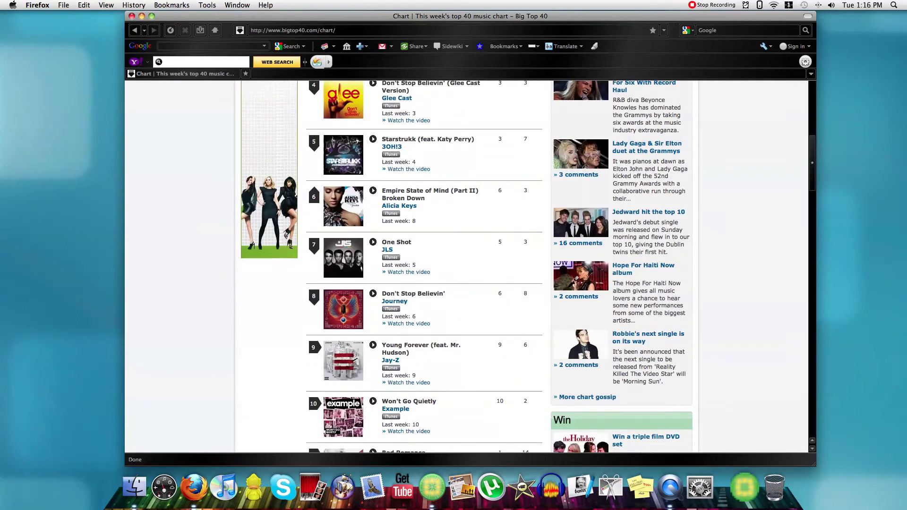
- Take the song title "One Shot" from number 7 in the chart and search LimeWire for it
{"action": "left_click_drag", "start_coordinate": [382, 244], "coordinate": [414, 244]}
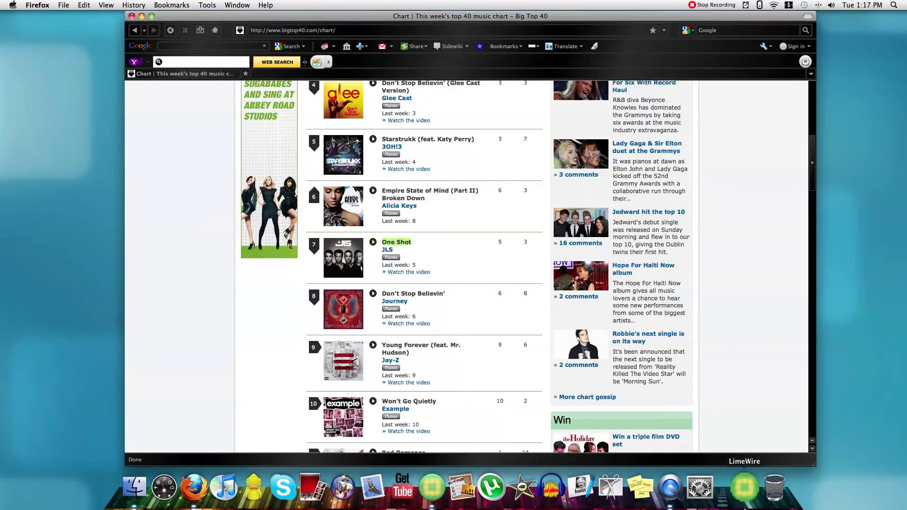
{"action": "left_click", "coordinate": [744, 487]}
{"action": "left_click", "coordinate": [311, 78]}
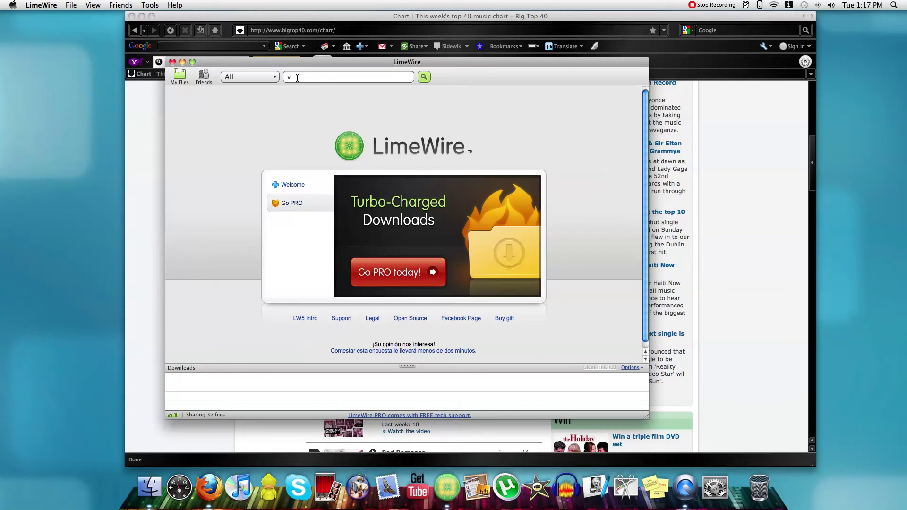
{"action": "type", "text": "One Shot"}
{"action": "key", "text": "Return"}
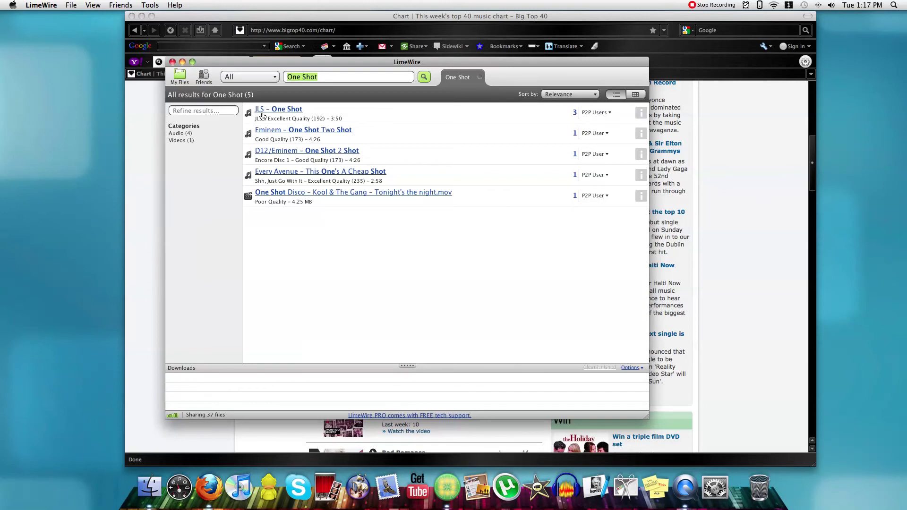
- Download "JLS - One Shot" from the LimeWire results, close the search and minimise the LimeWire window
{"action": "left_click", "coordinate": [255, 80]}
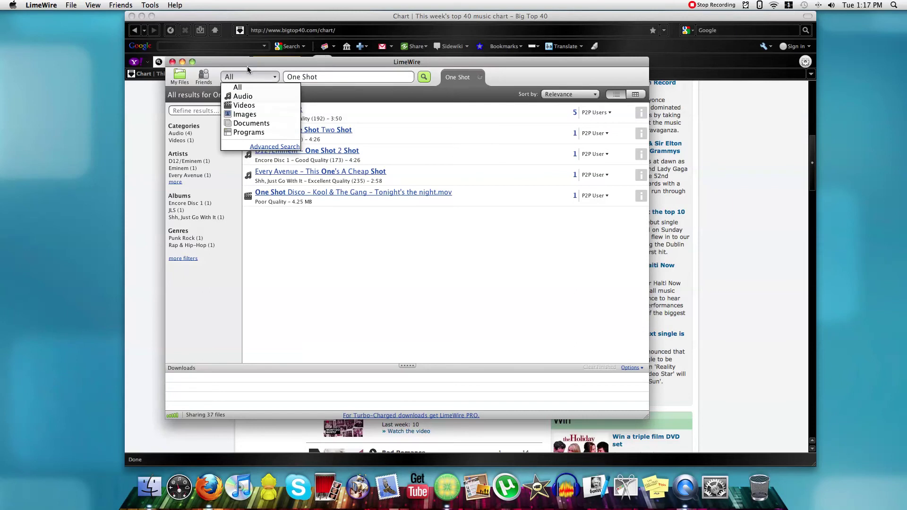
{"action": "left_click", "coordinate": [212, 101]}
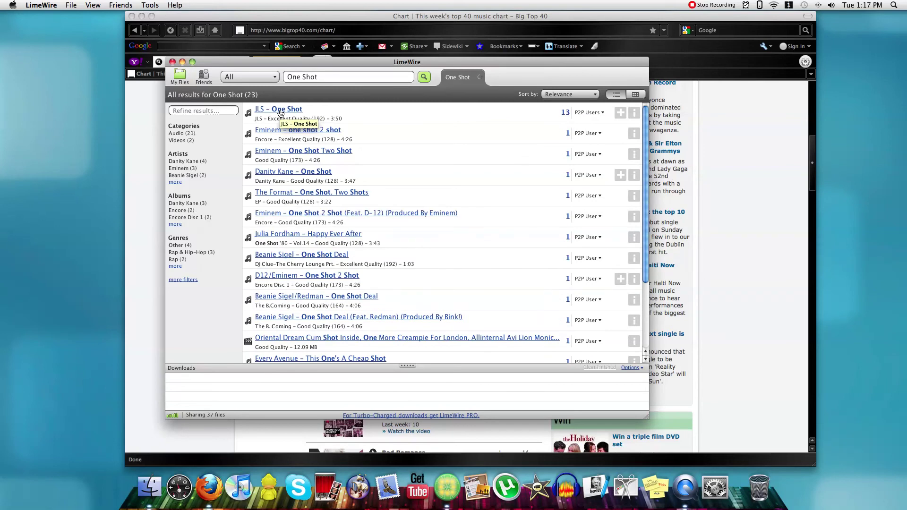
{"action": "double_click", "coordinate": [281, 113]}
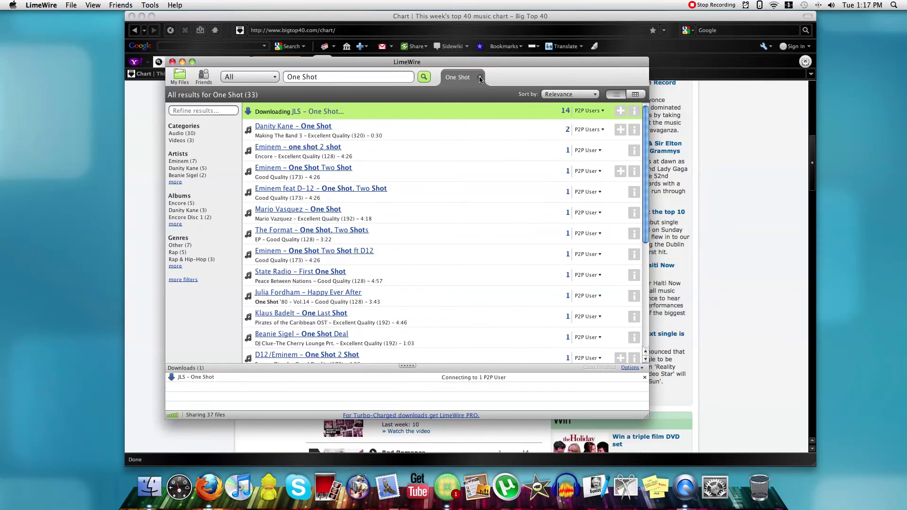
{"action": "left_click", "coordinate": [480, 78]}
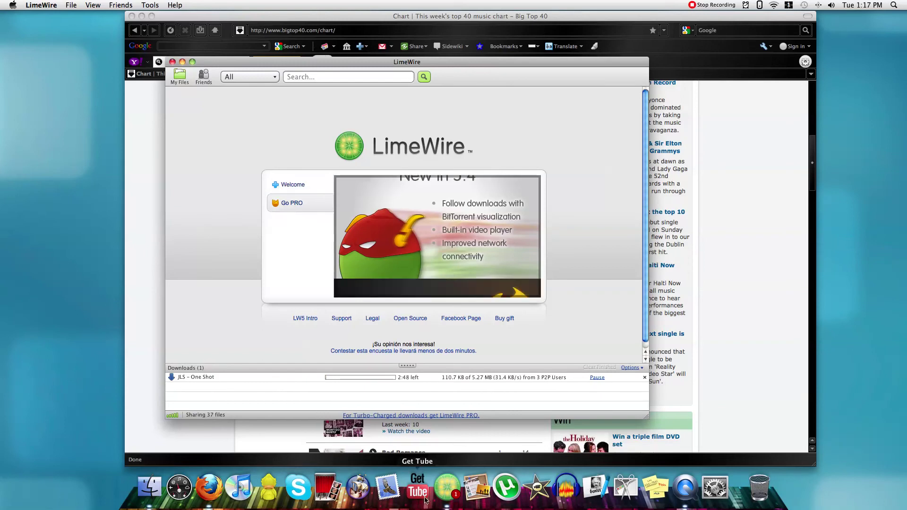
{"action": "left_click", "coordinate": [182, 62]}
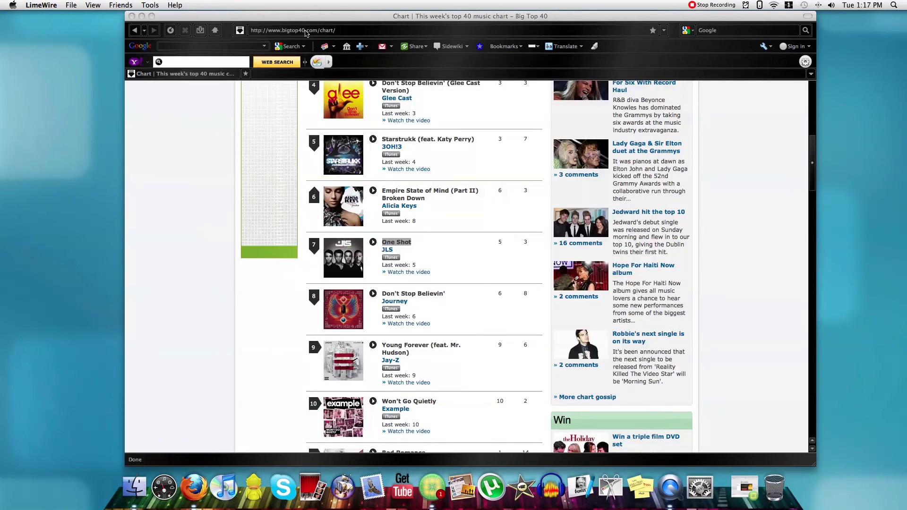
- Switch to Firefox and go to the Apple website by entering "apple" as the address
{"action": "left_click", "coordinate": [345, 31]}
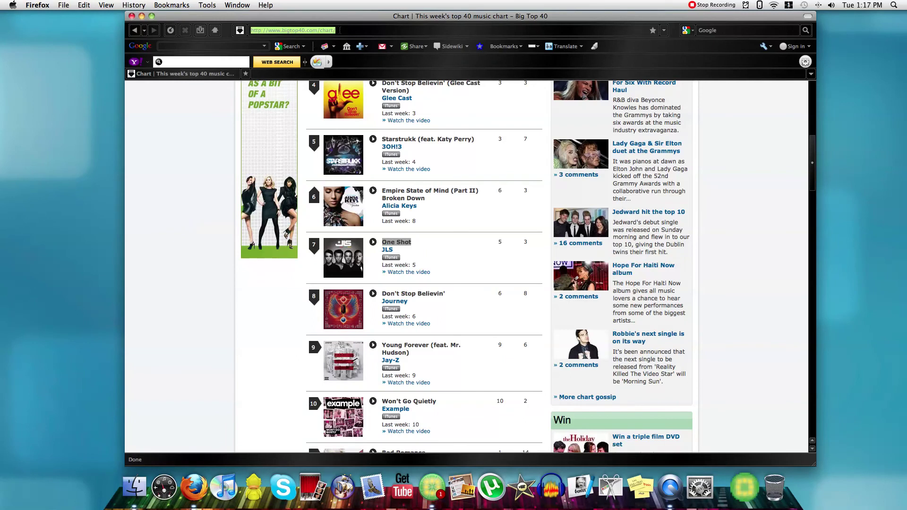
{"action": "type", "text": "ap"}
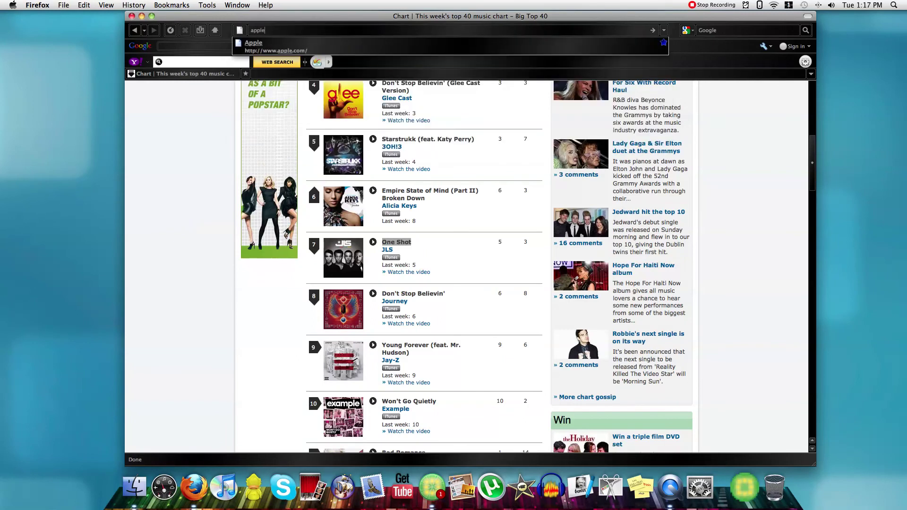
{"action": "type", "text": "ple"}
{"action": "key", "text": "Return"}
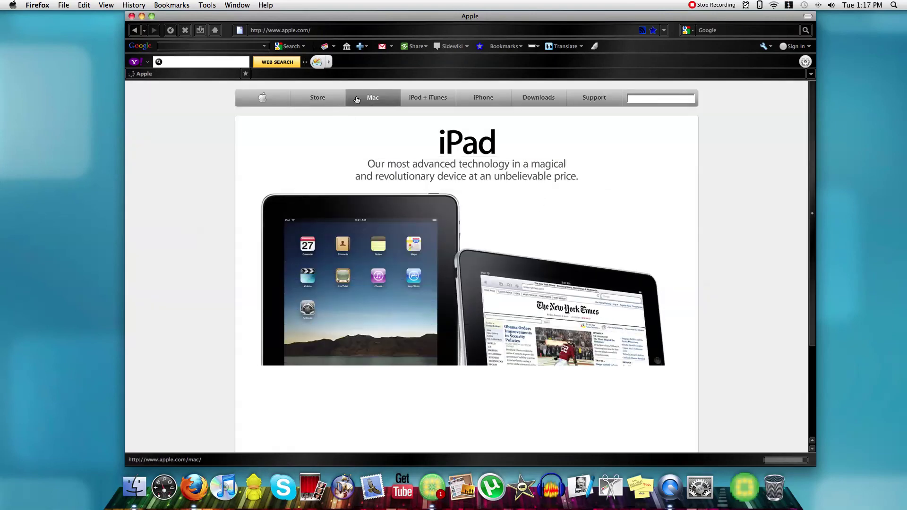
- Go to Apple's iPod + iTunes page and start downloading iTunes 9.0.3 for Mac OS X
{"action": "left_click", "coordinate": [389, 108]}
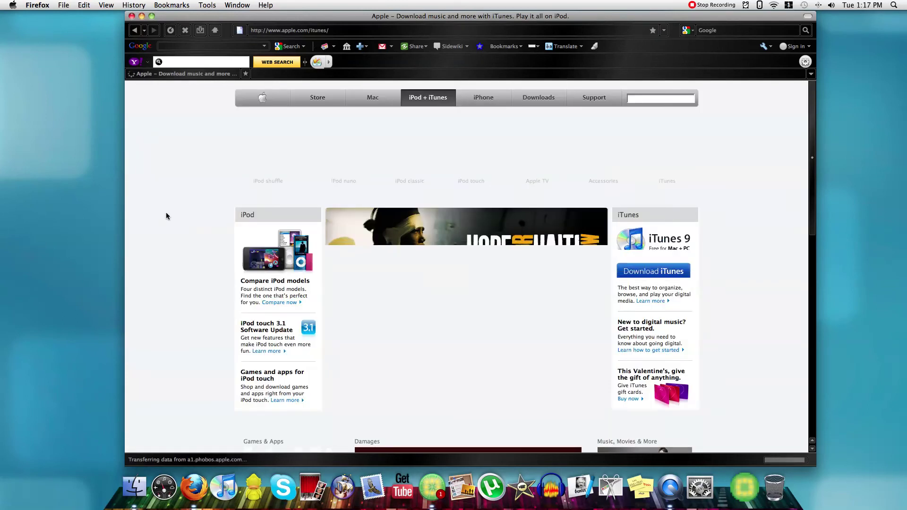
{"action": "left_click", "coordinate": [651, 273]}
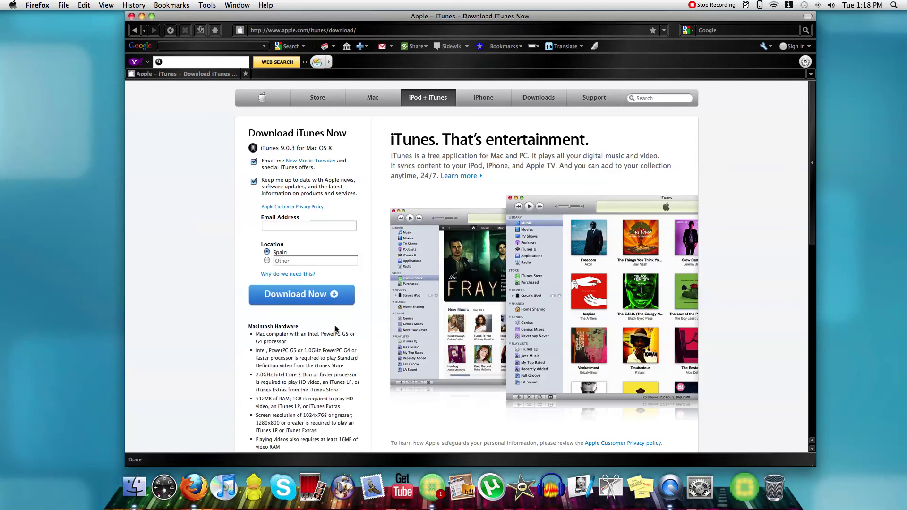
{"action": "left_click", "coordinate": [325, 295]}
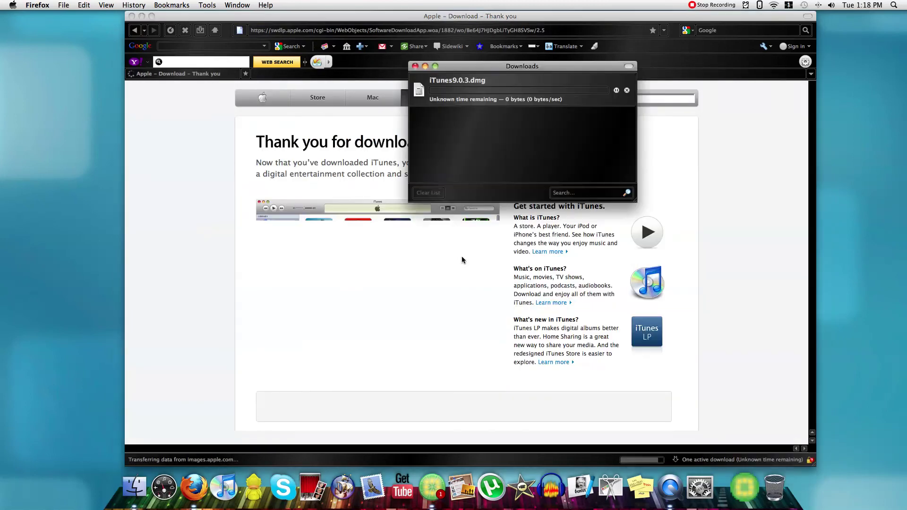
- Cancel the iTunes9.0.3.dmg download, then clear and close the browser's downloads list
{"action": "left_click", "coordinate": [627, 90]}
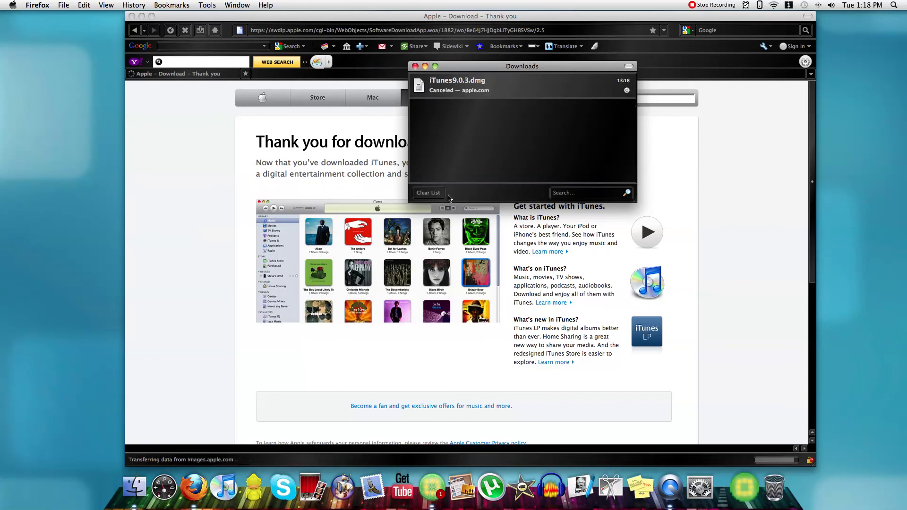
{"action": "left_click", "coordinate": [428, 192]}
{"action": "left_click", "coordinate": [415, 67]}
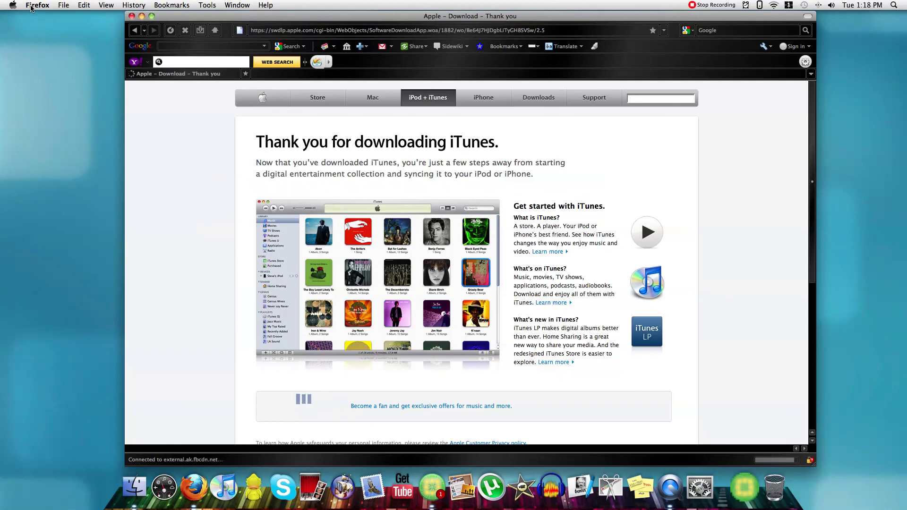
- Minimise the browser, switch to iTunes and restore LimeWire, placing its window so the iTunes playlists and song names stay uncovered
{"action": "left_click", "coordinate": [141, 16]}
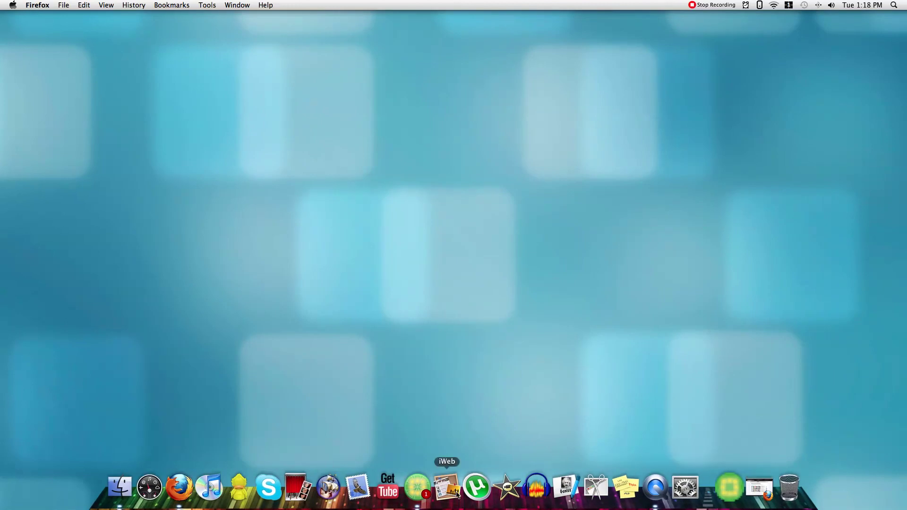
{"action": "left_click", "coordinate": [115, 493]}
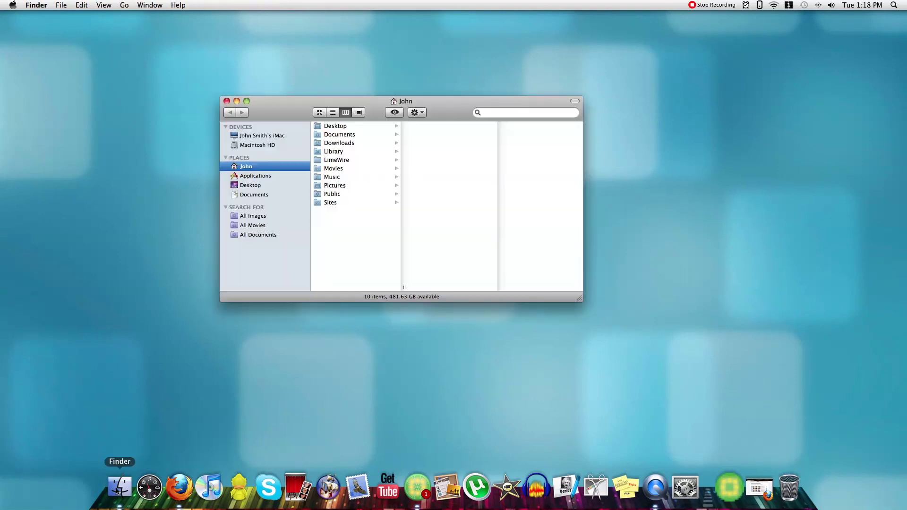
{"action": "left_click", "coordinate": [228, 101]}
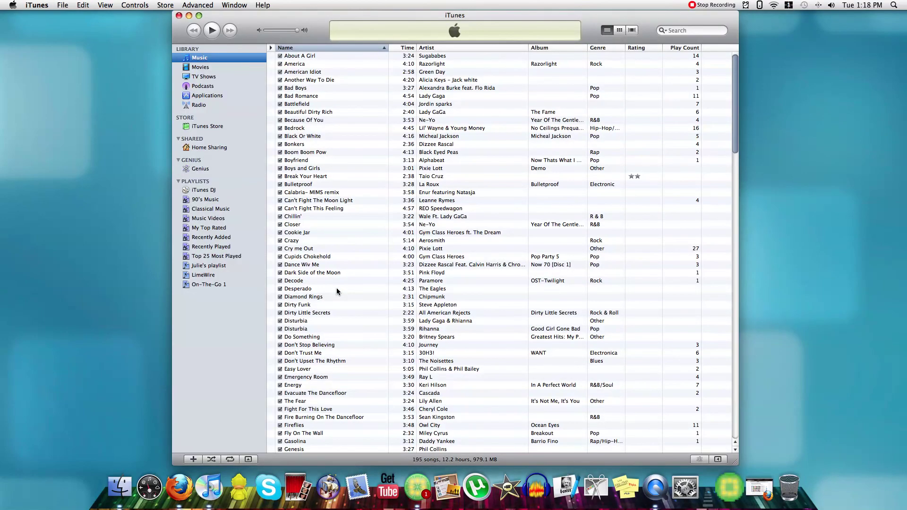
{"action": "left_click", "coordinate": [727, 492]}
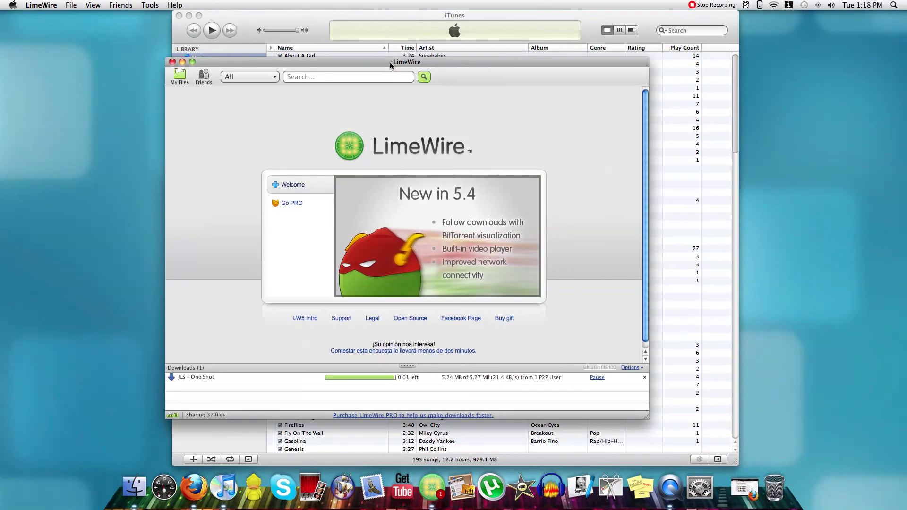
{"action": "left_click_drag", "start_coordinate": [390, 61], "coordinate": [580, 90]}
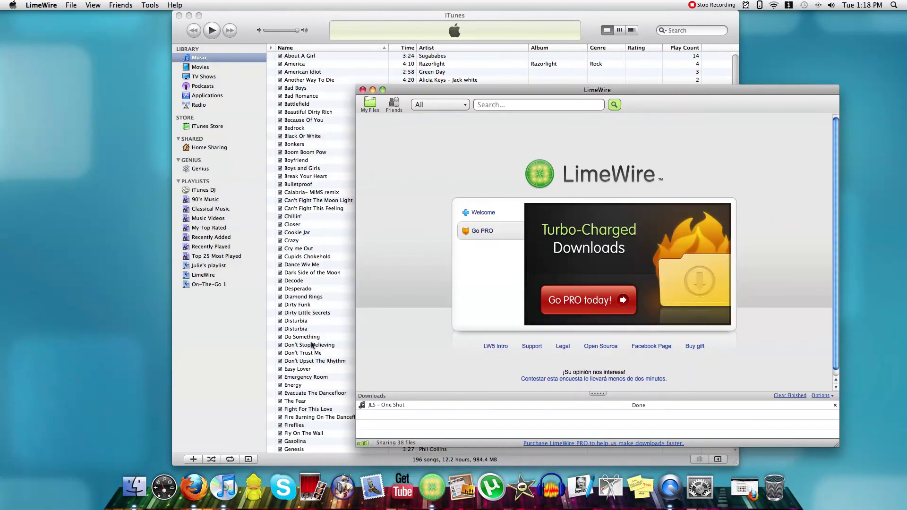
- Check the LimeWire playlist in iTunes for the downloaded song and return to the Music library
{"action": "left_click", "coordinate": [195, 282]}
{"action": "left_click", "coordinate": [202, 274]}
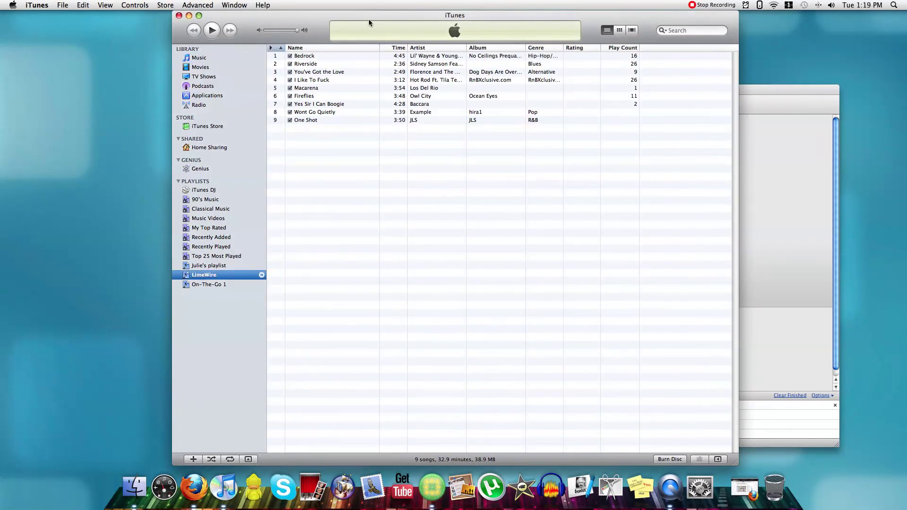
{"action": "left_click", "coordinate": [204, 60]}
- Return to LimeWire and transfer the finished "JLS - One Shot" download into the iTunes Music library
{"action": "left_click", "coordinate": [822, 102]}
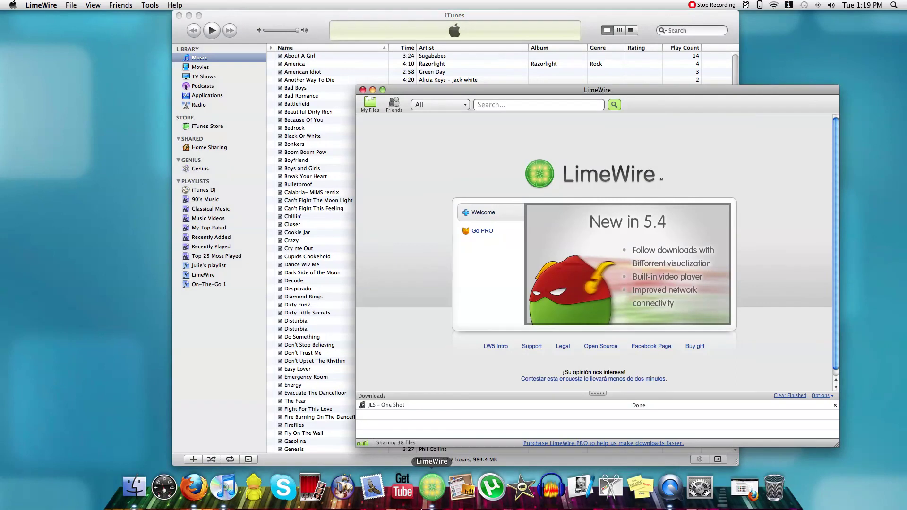
{"action": "left_click", "coordinate": [384, 407]}
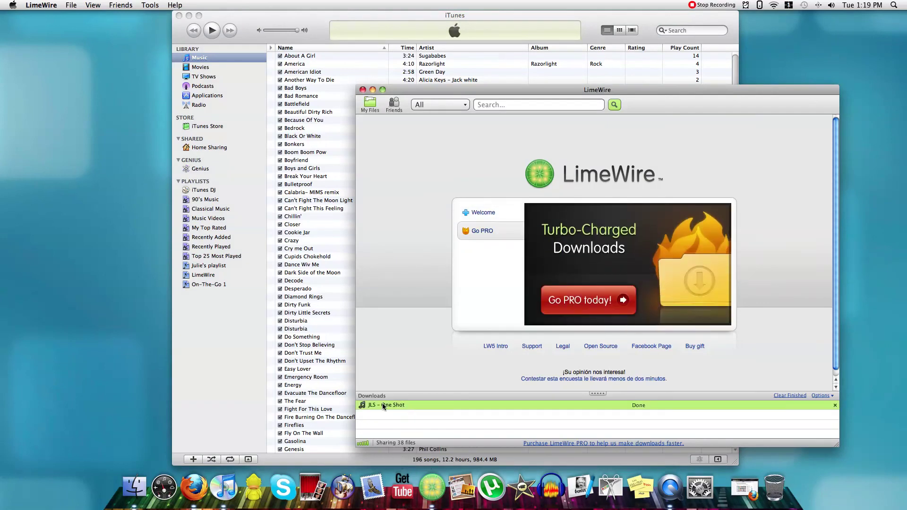
{"action": "left_click_drag", "start_coordinate": [405, 409], "coordinate": [305, 46]}
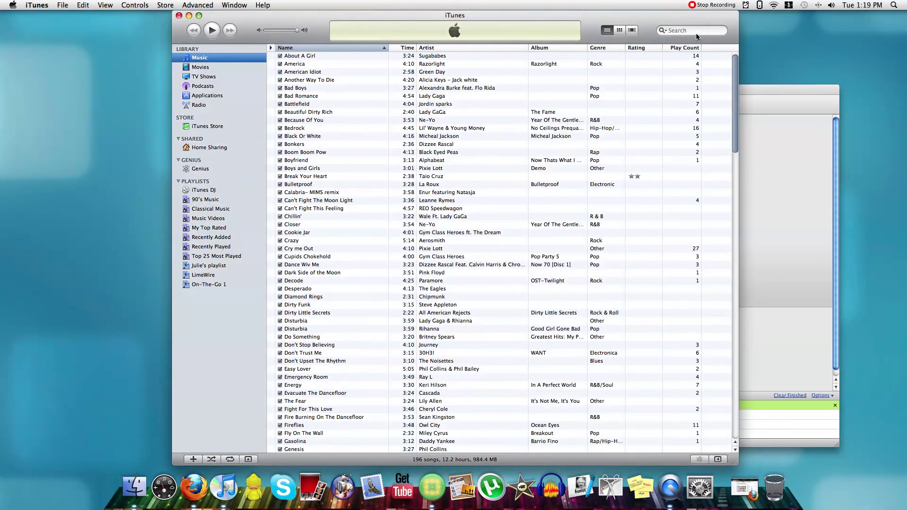
- Search the iTunes Music library for "one sho" and play the song "One Shot" by JLS
{"action": "left_click", "coordinate": [695, 31]}
{"action": "type", "text": "ones"}
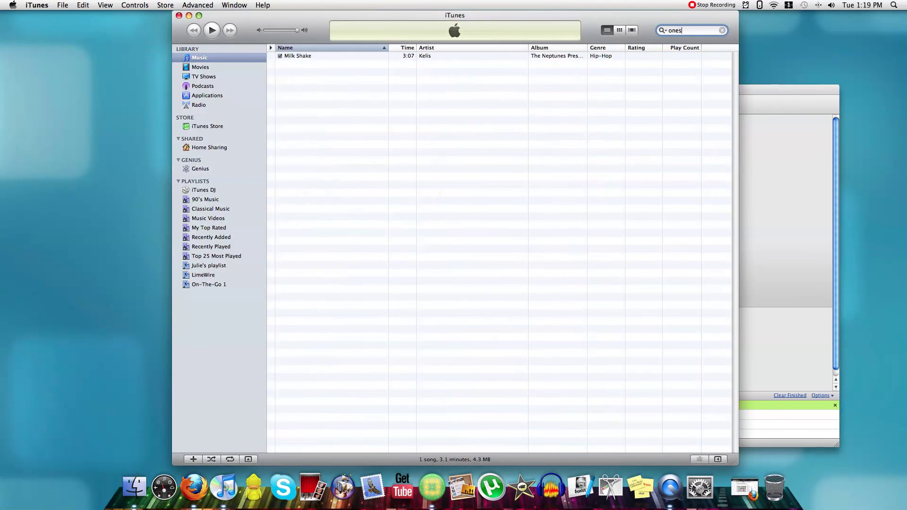
{"action": "key", "text": "BackSpace"}
{"action": "type", "text": "aho"}
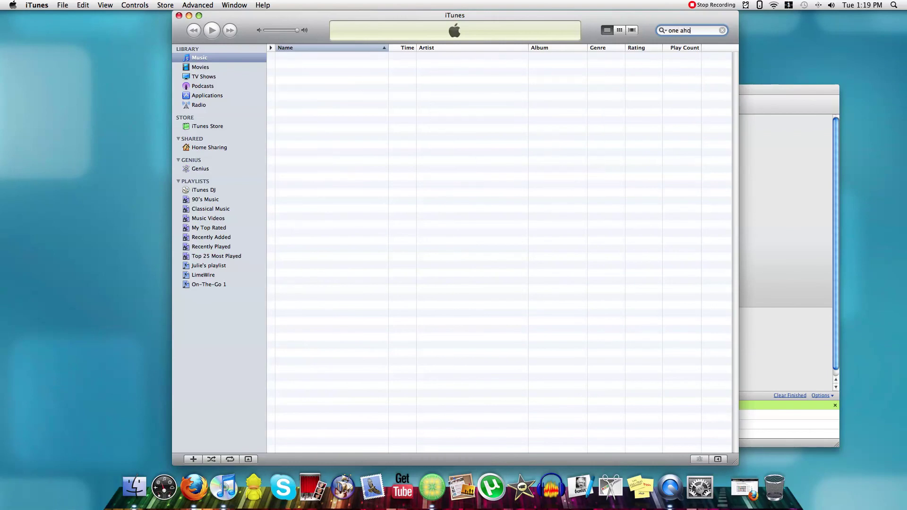
{"action": "key", "text": "BackSpace"}
{"action": "key", "text": "BackSpace"}
{"action": "key", "text": "BackSpace"}
{"action": "type", "text": "sho"}
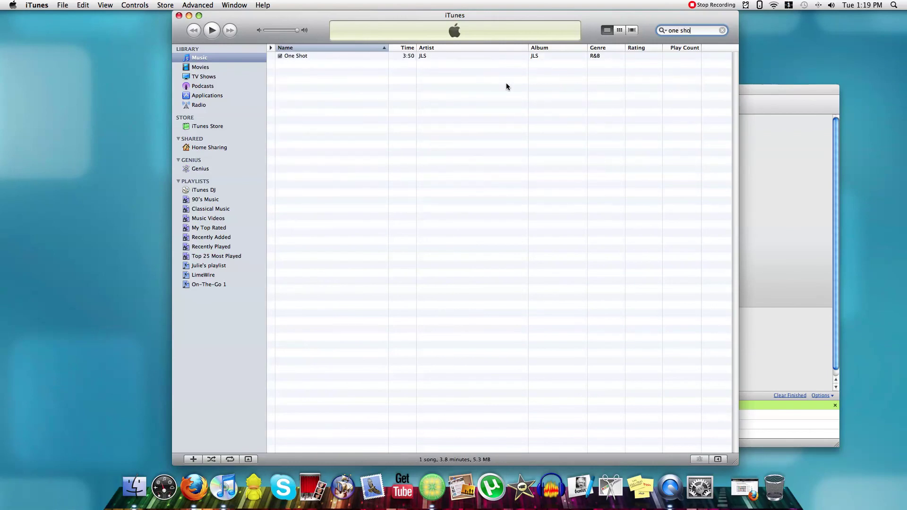
{"action": "double_click", "coordinate": [338, 56]}
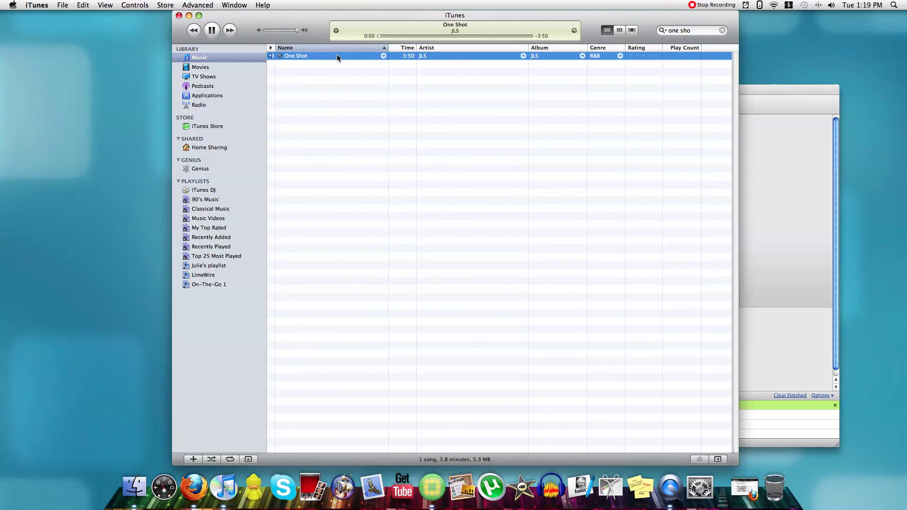